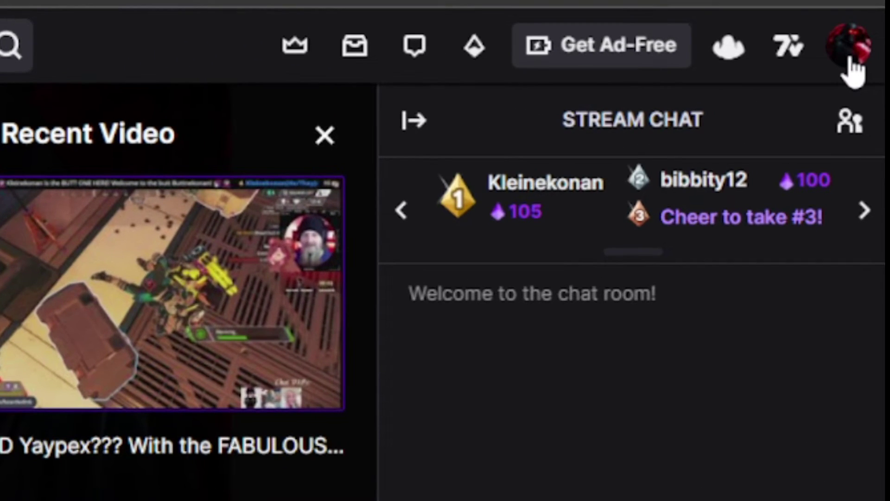
Open Settings > Security and Privacy from the avatar menu and scroll to the Contact section
click(851, 61)
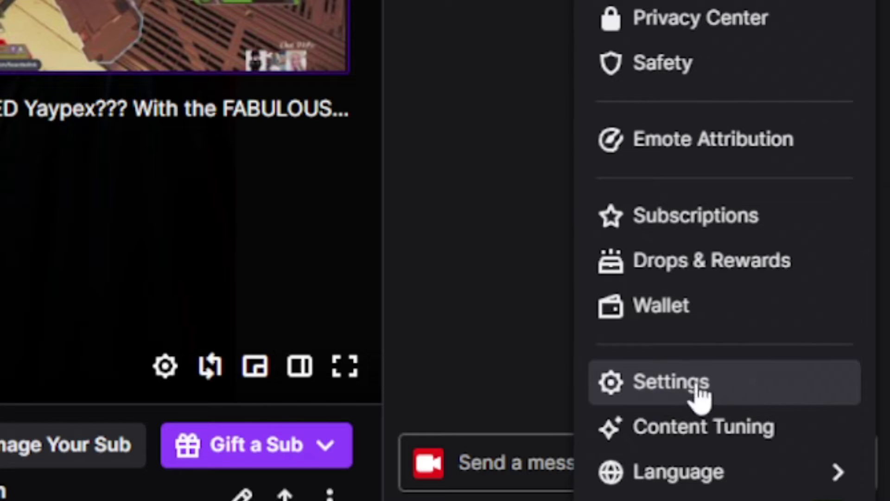
click(717, 388)
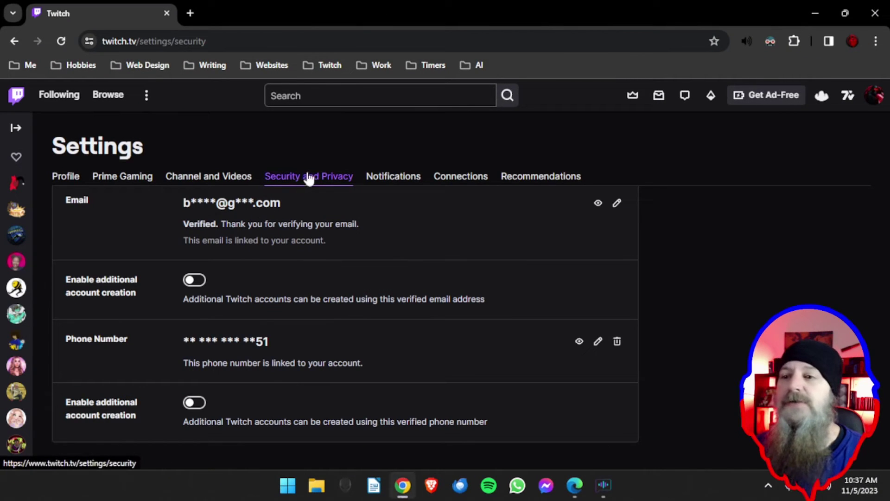
scroll(379, 232, up, 2)
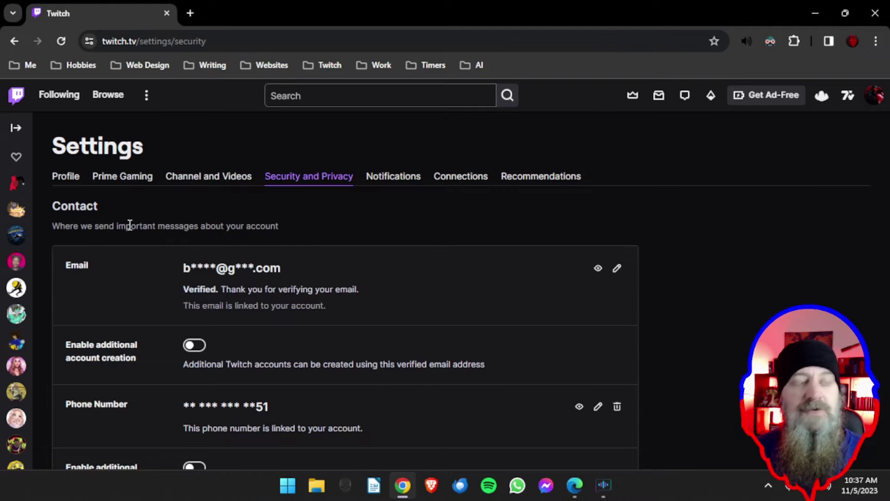
scroll(130, 225, down, 6)
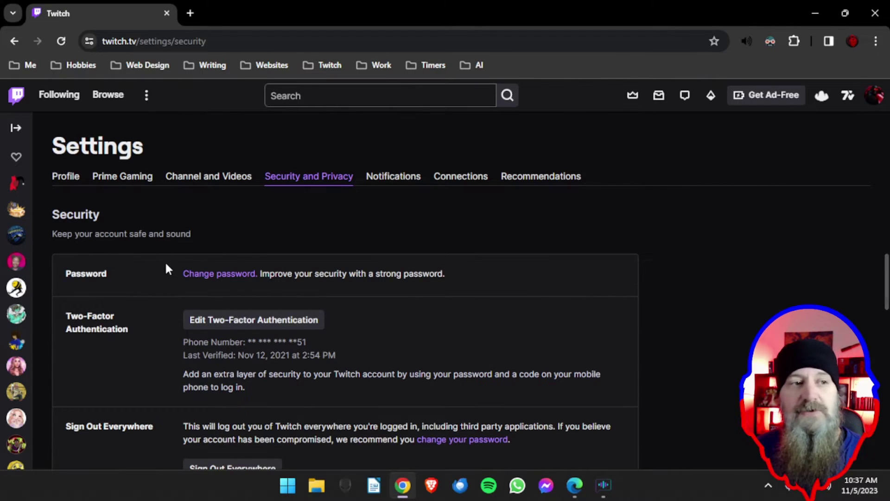
scroll(165, 261, down, 3)
scroll(166, 266, down, 15)
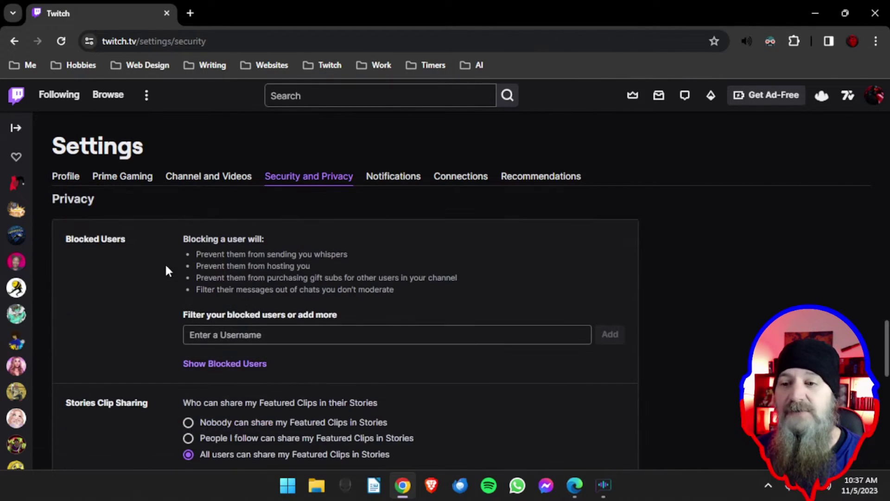
scroll(167, 270, down, 1)
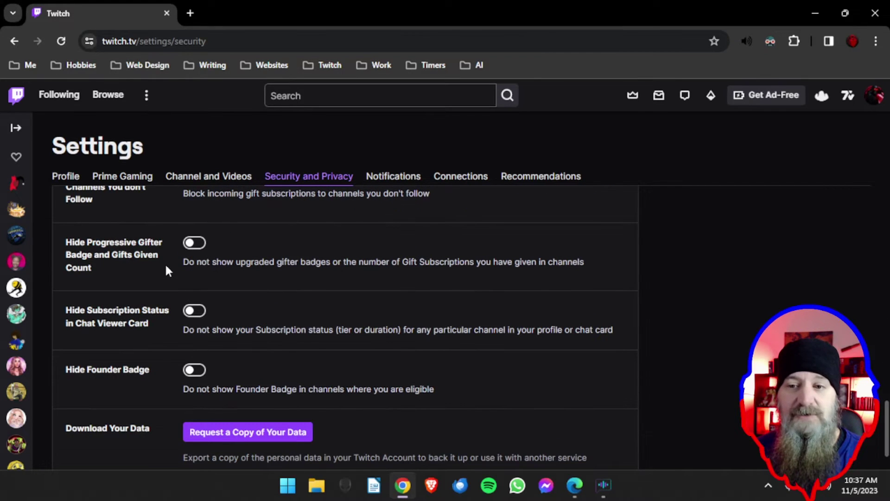
scroll(167, 301, up, 20)
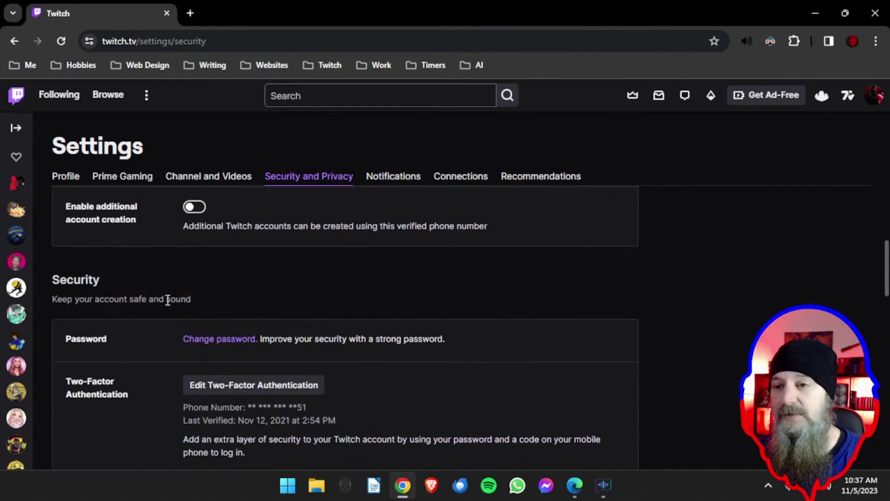
scroll(167, 305, up, 2)
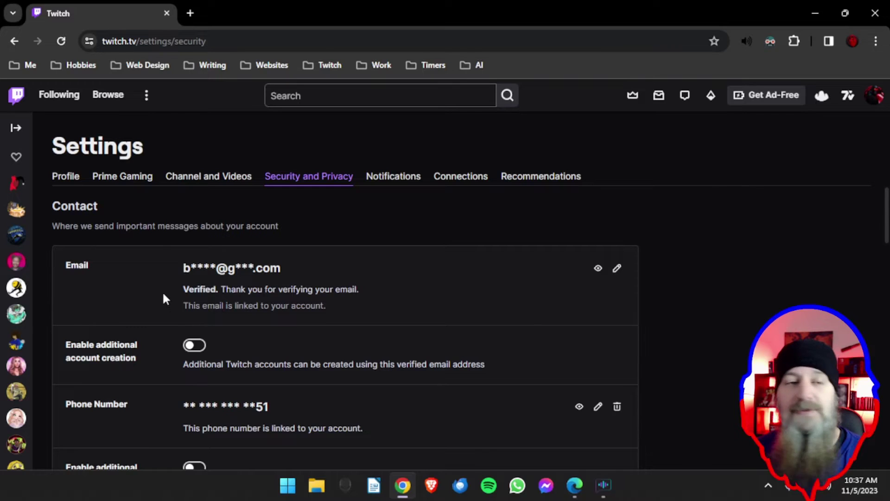
scroll(164, 294, down, 1)
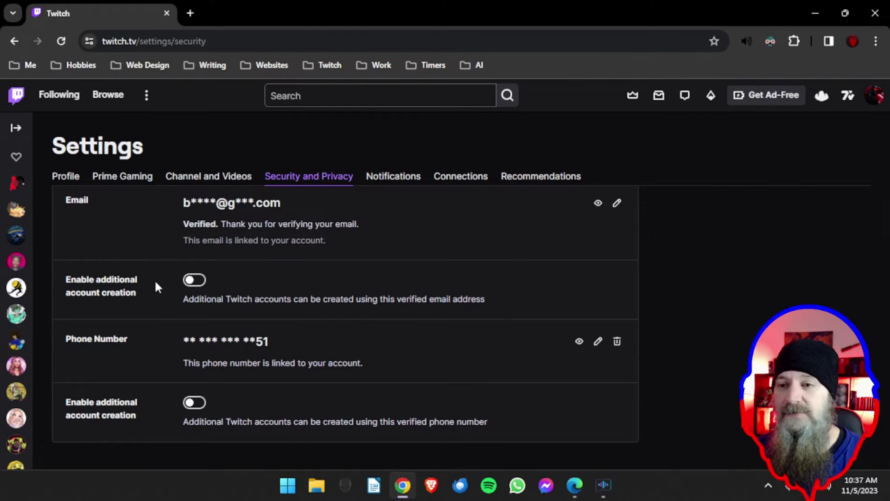
scroll(154, 279, up, 1)
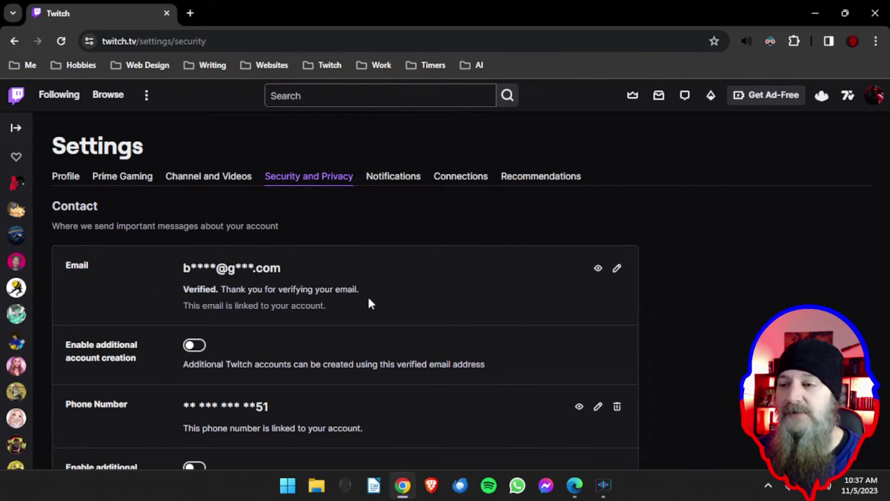
scroll(392, 299, down, 1)
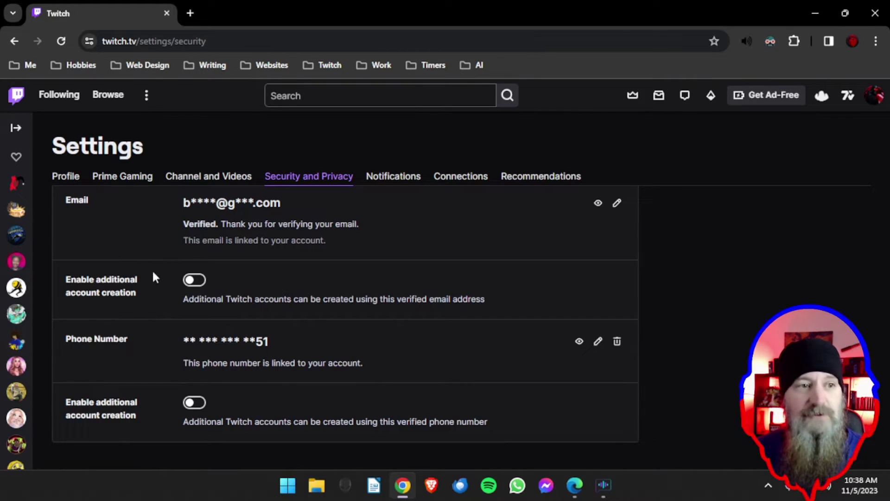
Toggle the email's additional account creation on and back off, then enable it for the phone number
click(198, 284)
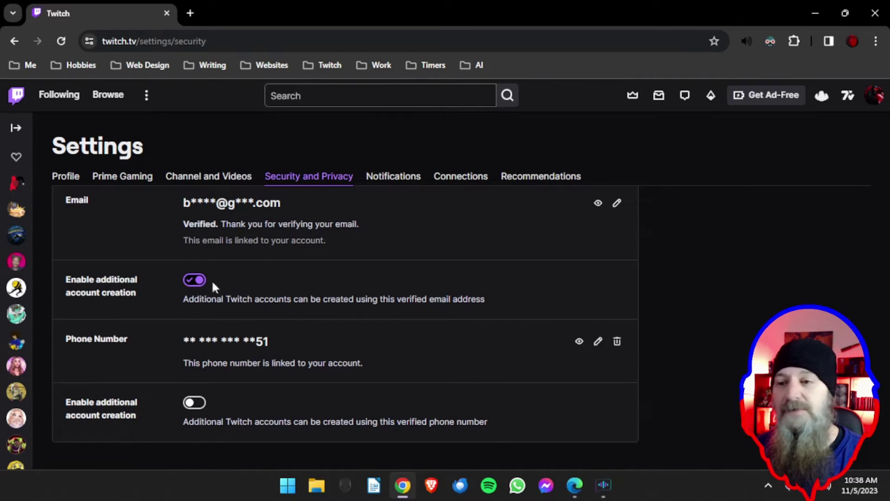
click(195, 280)
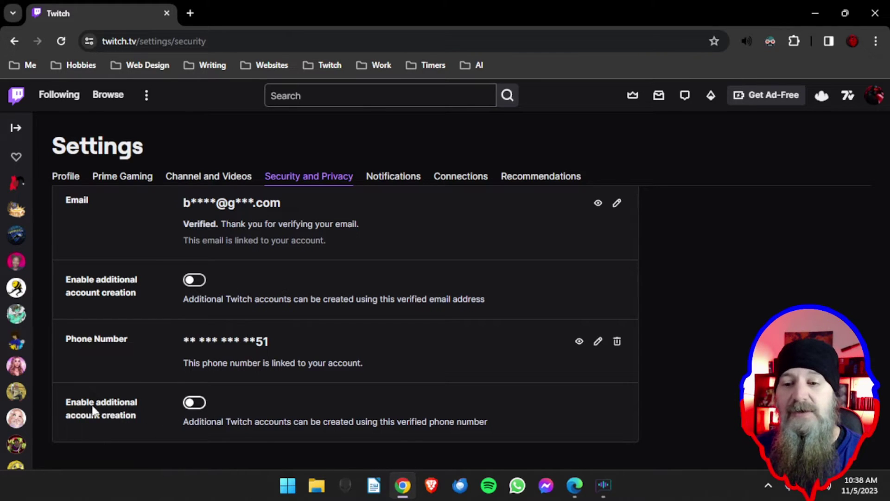
click(200, 404)
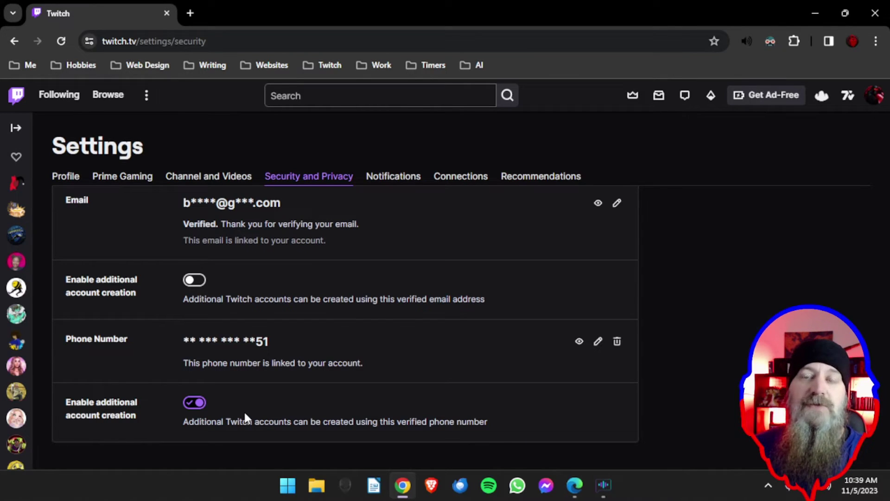
Load twitch.tv in a new Chrome incognito window and open the Sign Up form
click(876, 41)
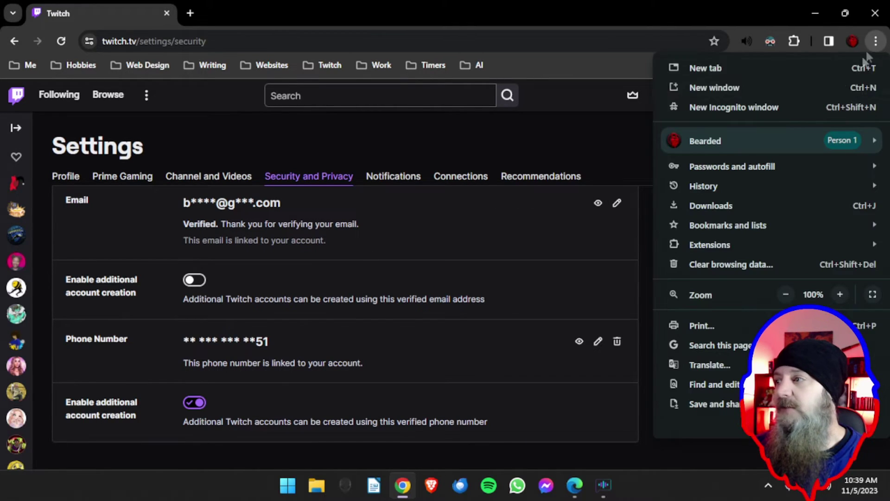
click(737, 107)
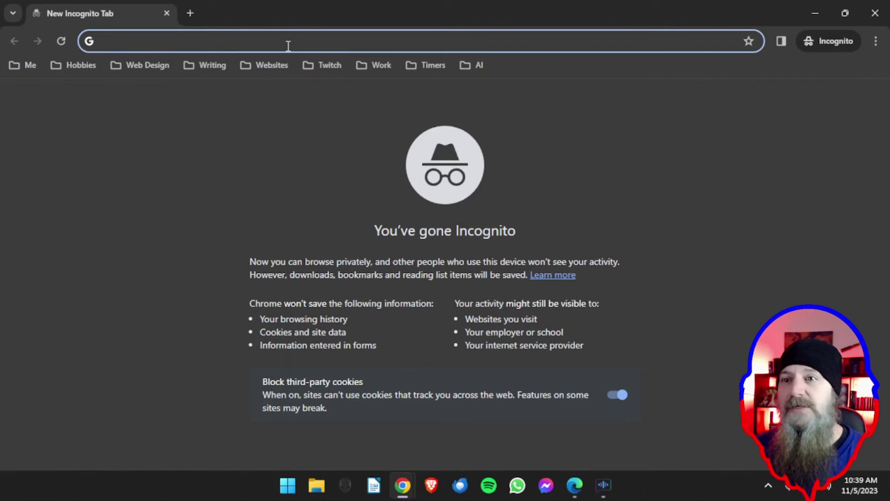
text(tw)
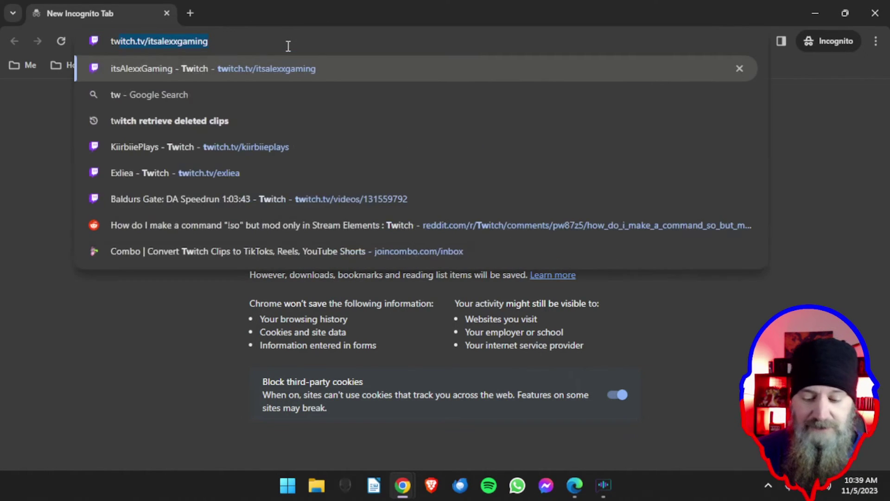
text(itch)
key(BackSpace)
key(BackSpace)
key(BackSpace)
key(BackSpace)
text(it)
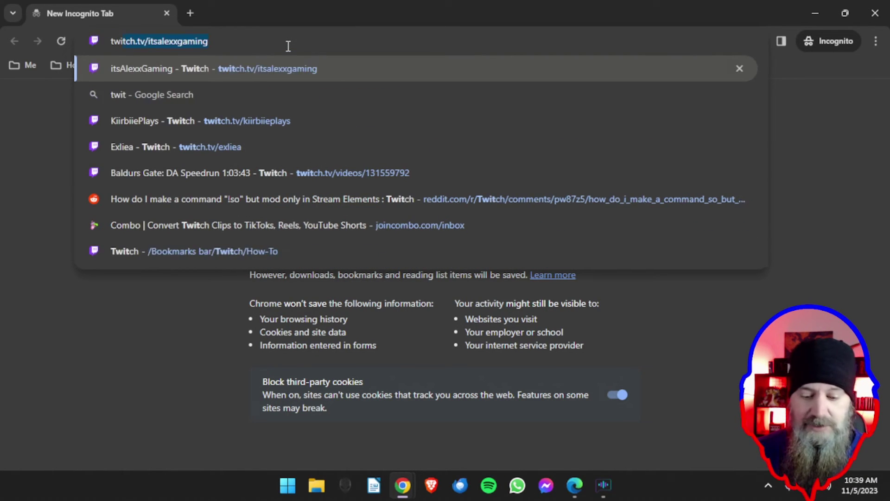
text(ch)
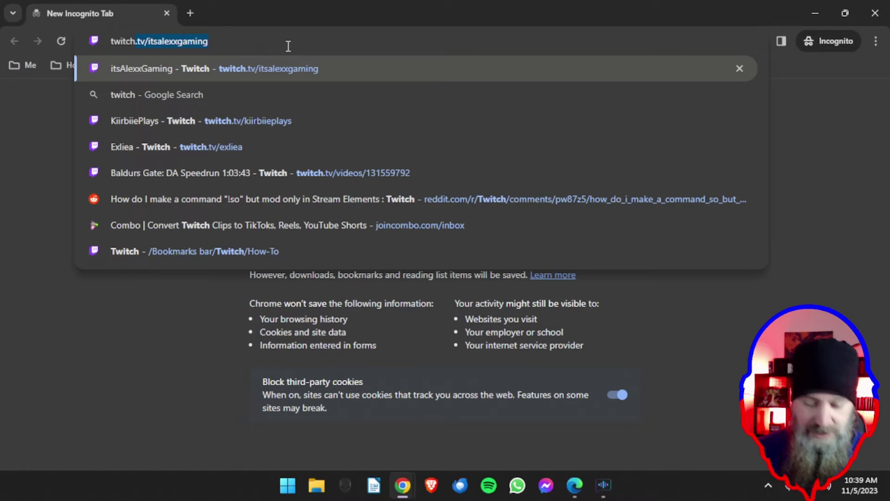
text(.tv/)
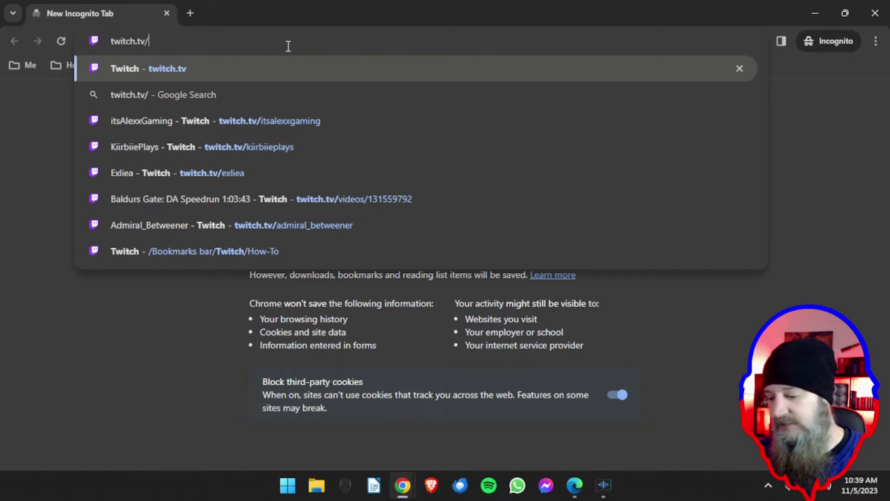
key(Return)
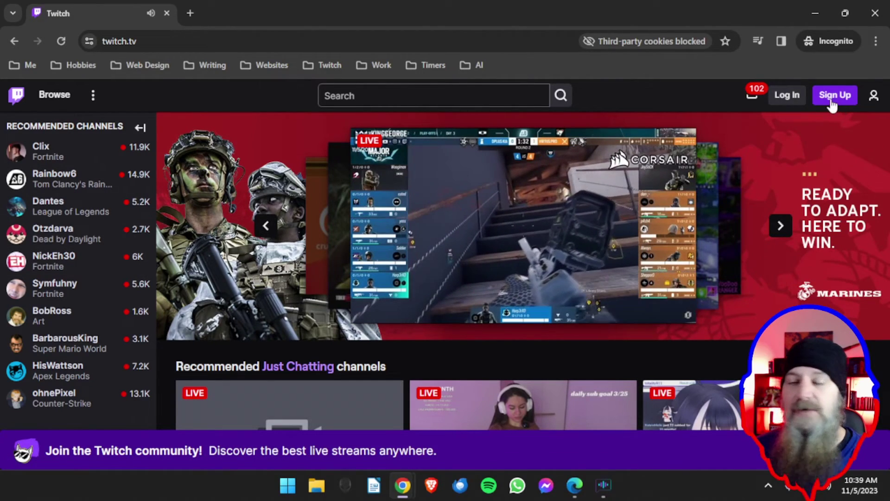
click(832, 105)
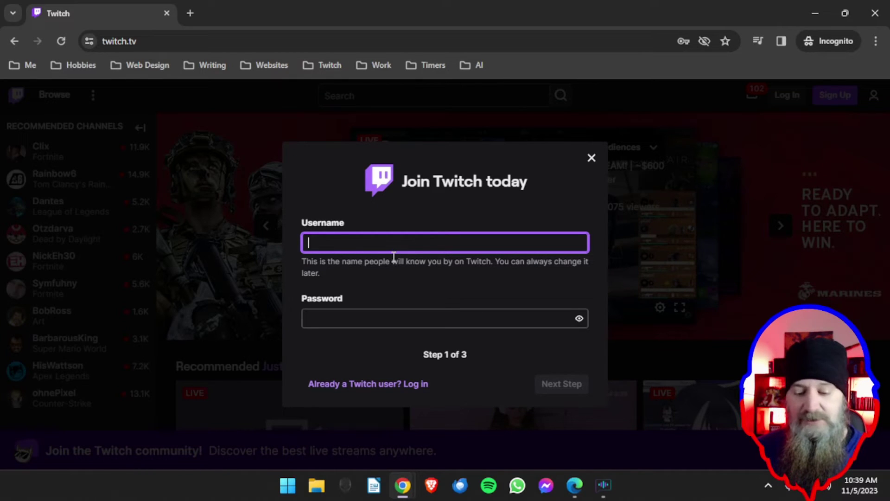
Enter the new bot's username to finish sign-up, dismiss the interests prompt, and open the account menu
text(TestBot)
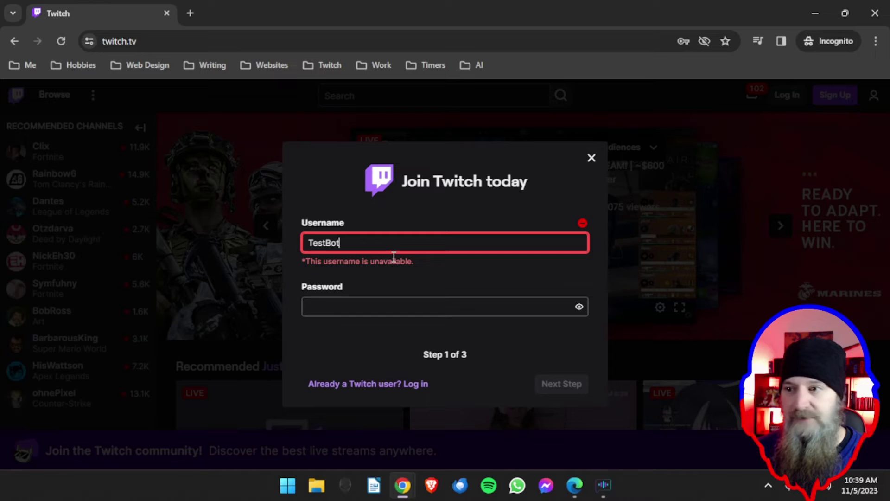
text(123)
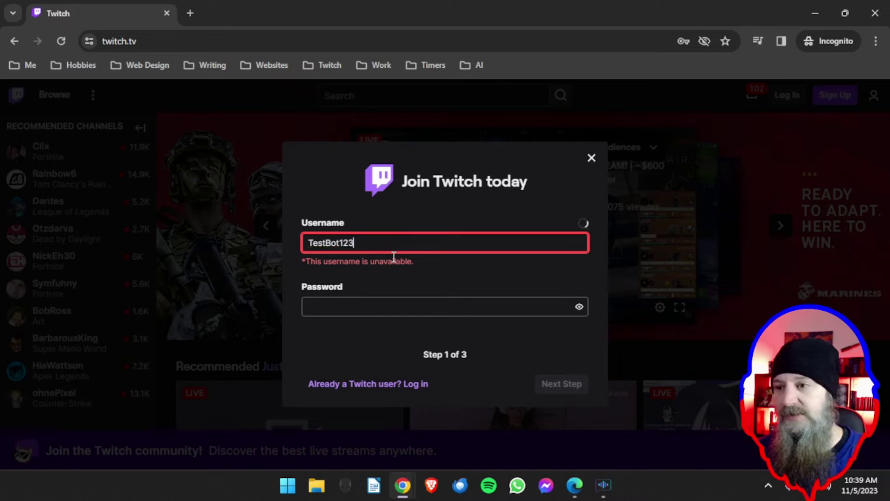
text(4567)
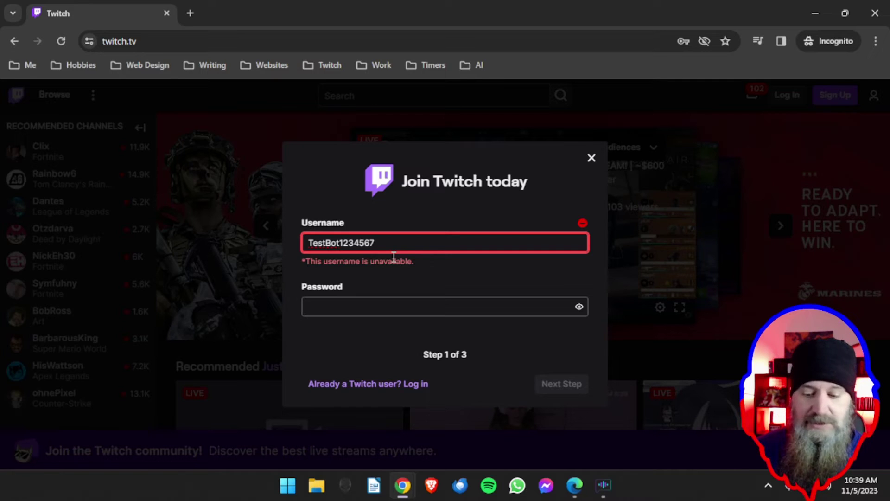
text(888888)
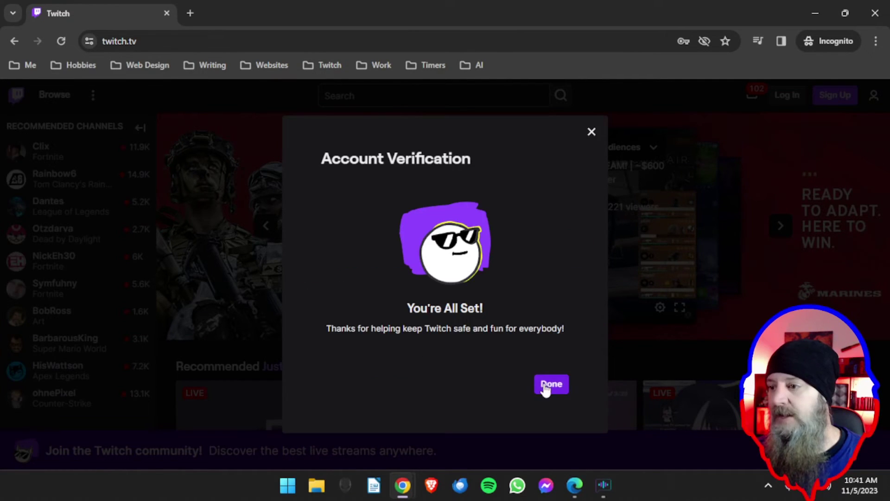
click(545, 386)
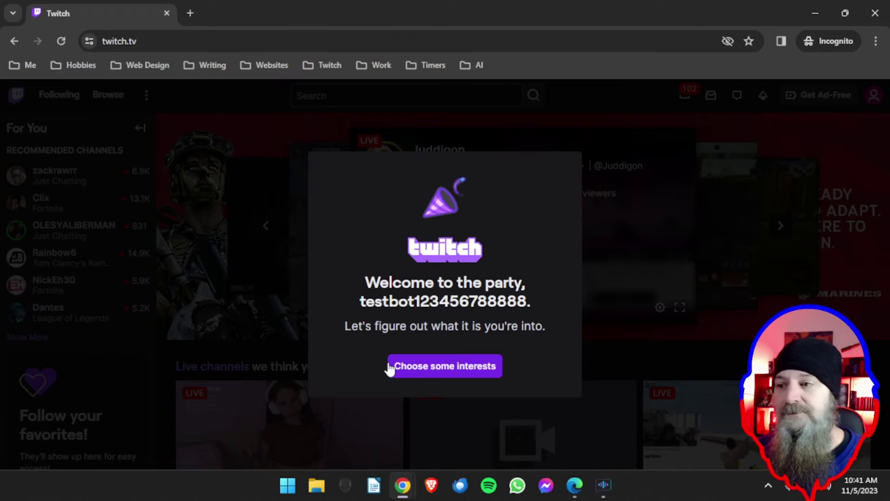
click(441, 370)
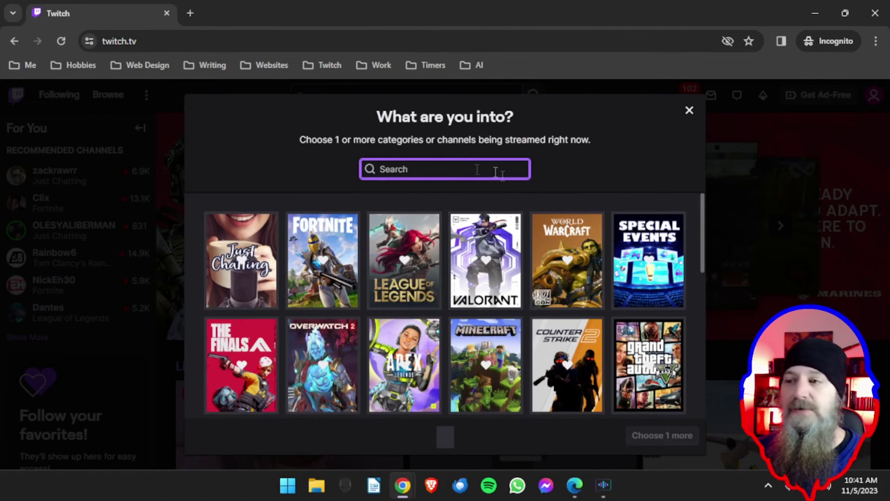
click(689, 111)
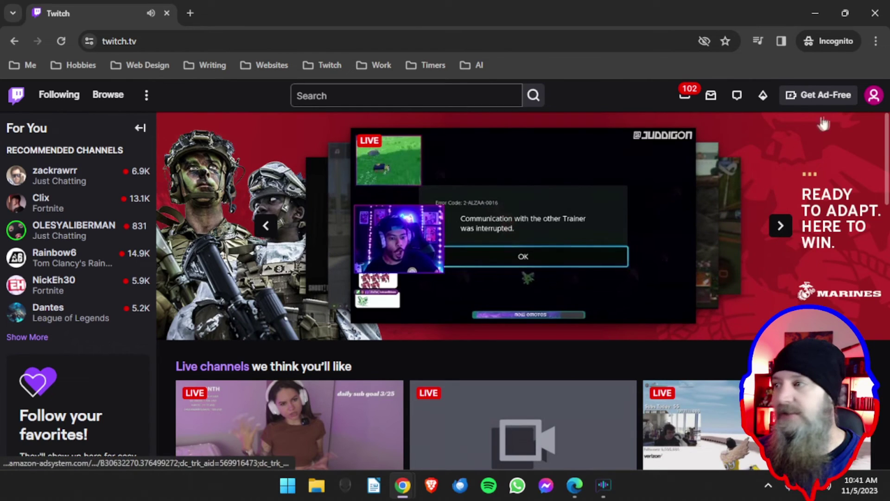
click(873, 96)
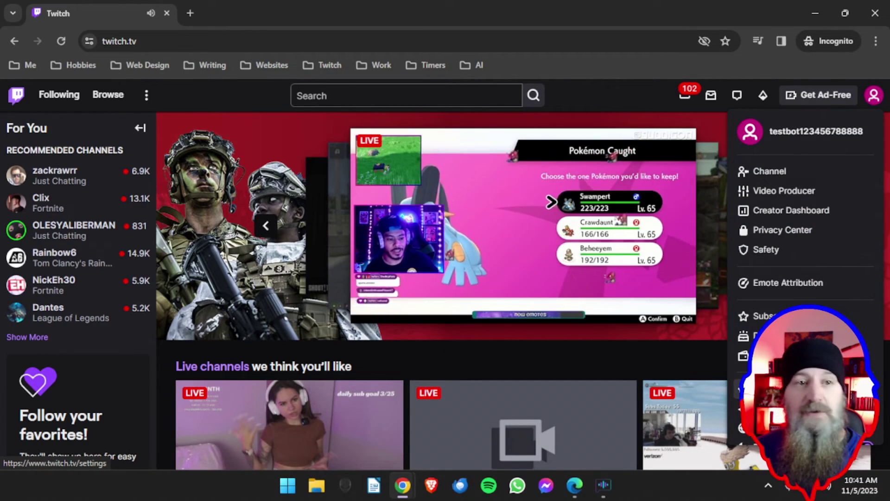
Go to Settings and view the new account's Profile fields: picture, banner, username, display name
click(770, 390)
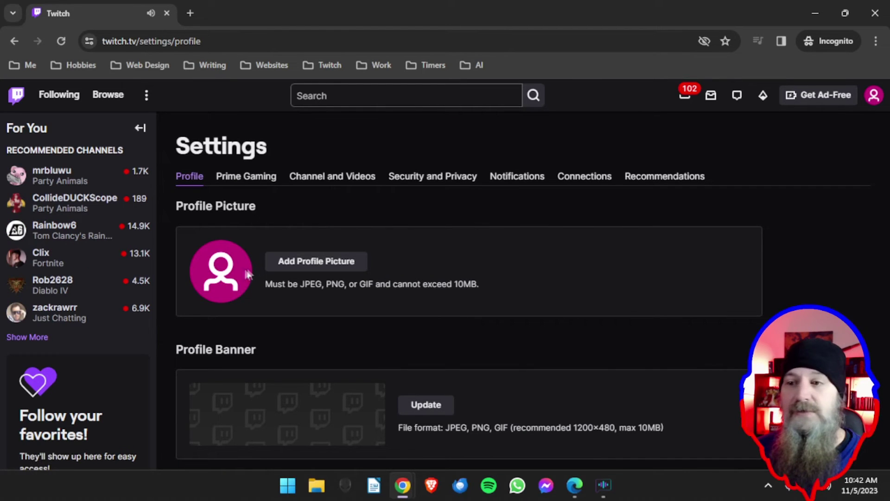
scroll(433, 306, down, 1)
scroll(308, 338, down, 3)
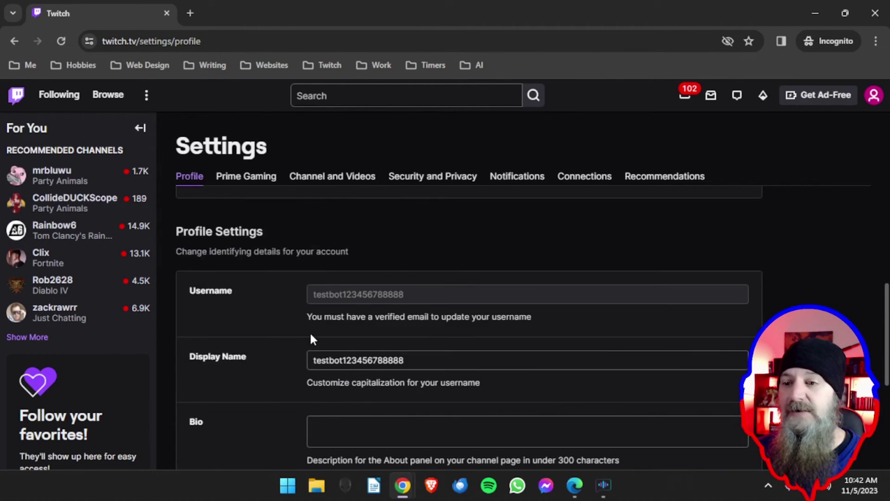
scroll(312, 339, up, 4)
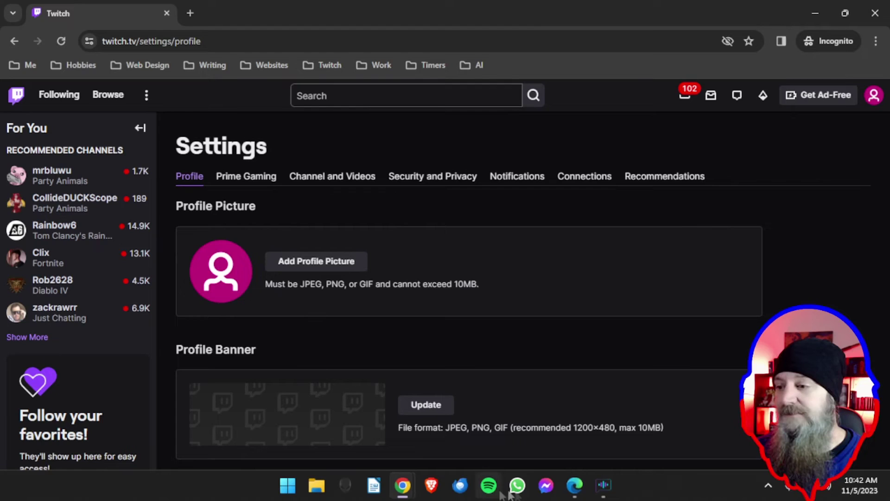
In Edge, go to the existing bot account's channel and view its About section
click(575, 485)
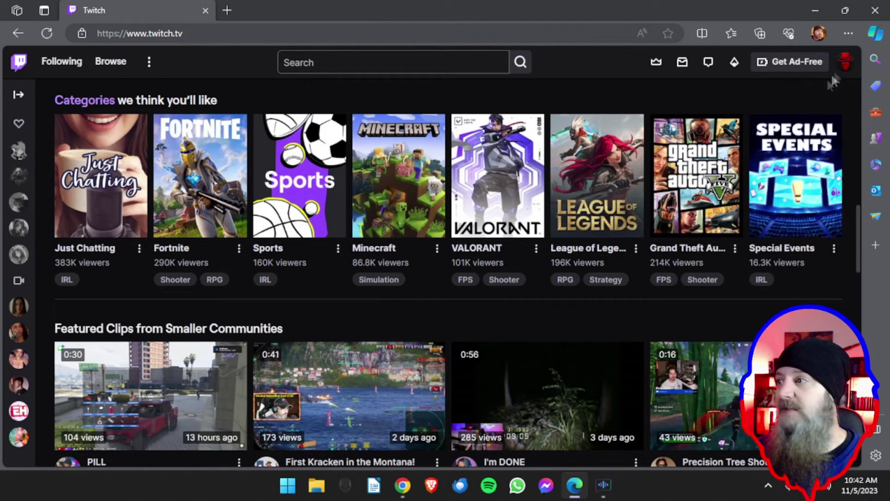
click(844, 65)
click(771, 138)
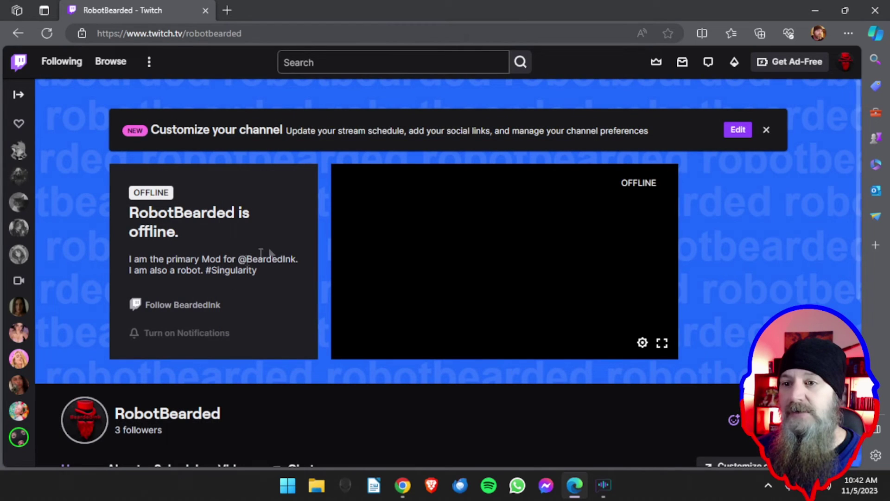
scroll(274, 250, down, 2)
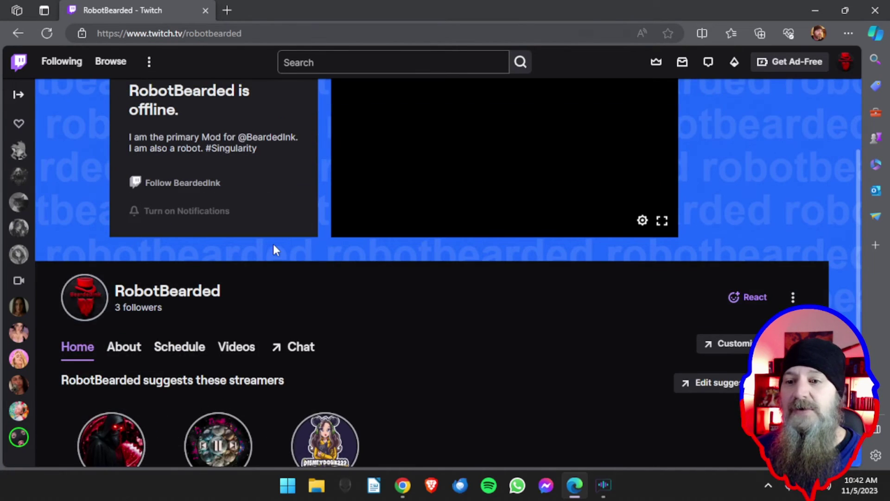
scroll(79, 238, down, 1)
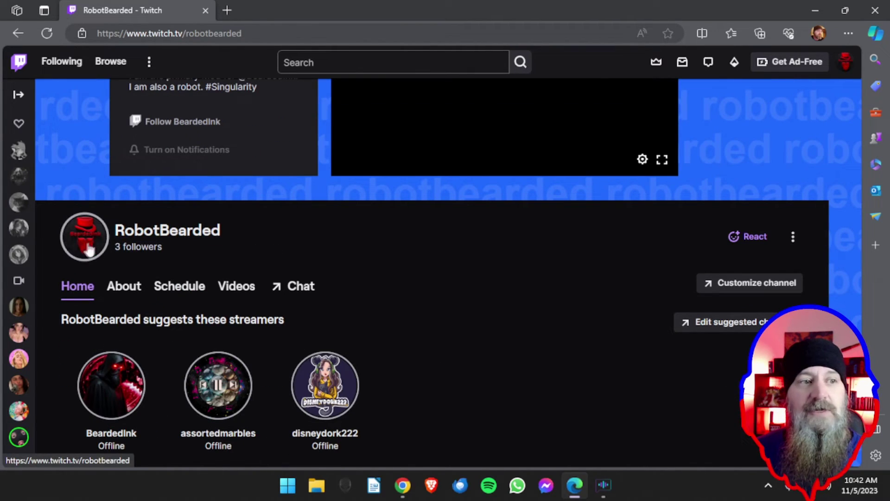
scroll(271, 261, down, 1)
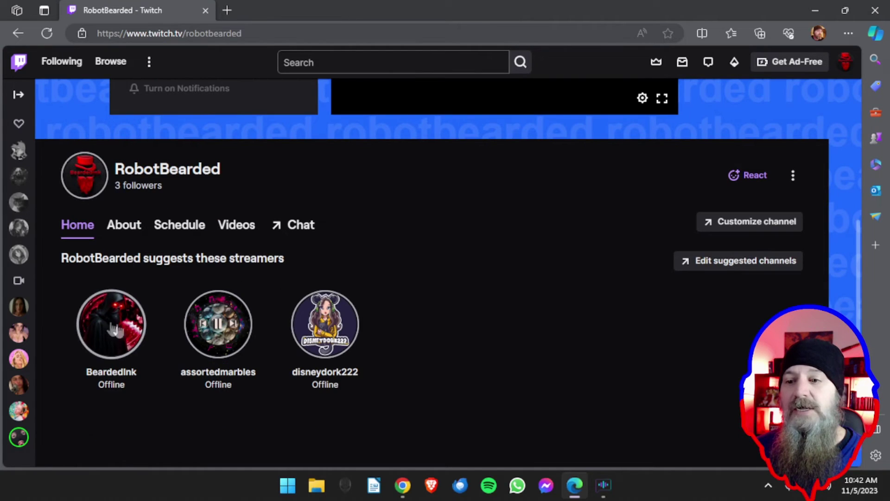
click(123, 232)
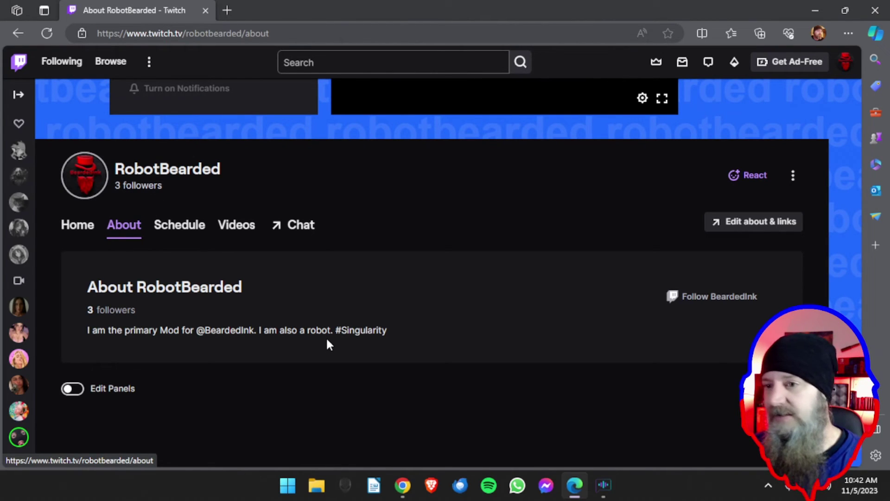
scroll(333, 336, up, 3)
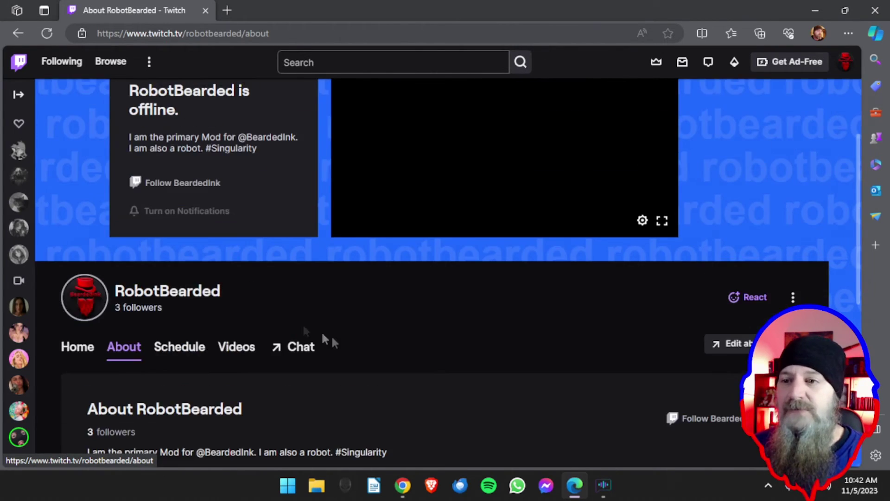
scroll(385, 299, up, 3)
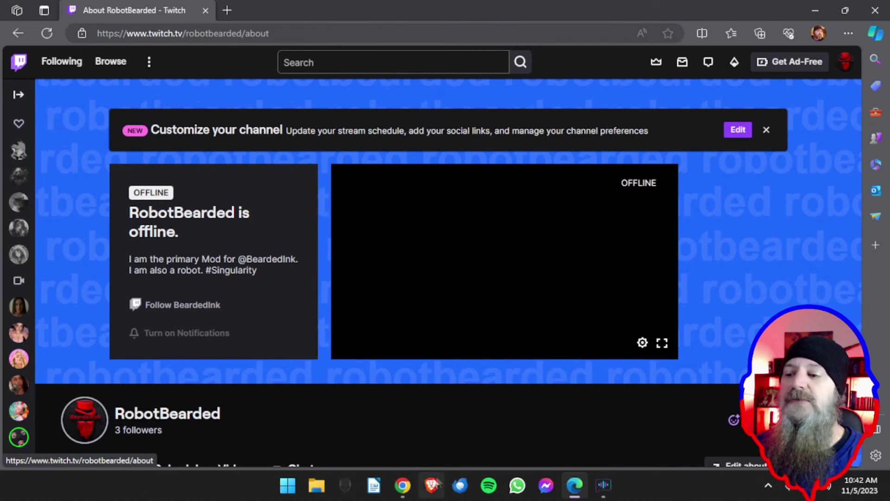
Back in Chrome's Security and Privacy settings, switch off additional account creation for the phone number
mouse_move(403, 487)
click(361, 435)
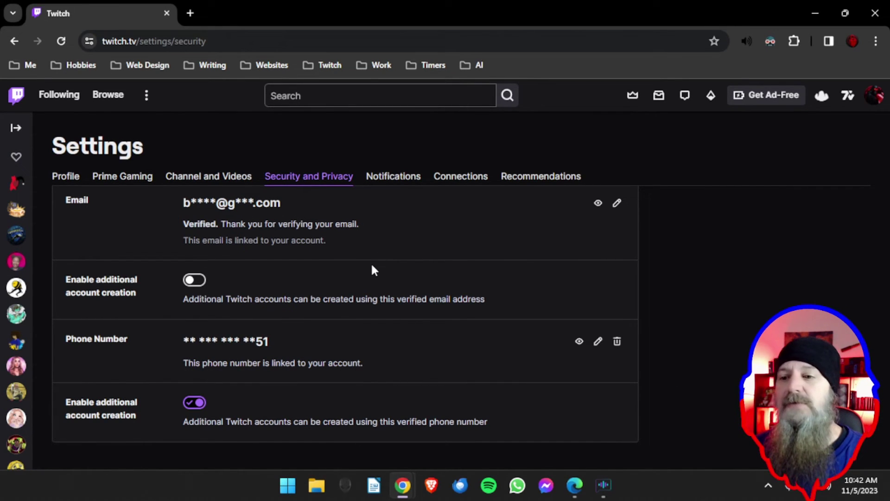
scroll(296, 298, down, 2)
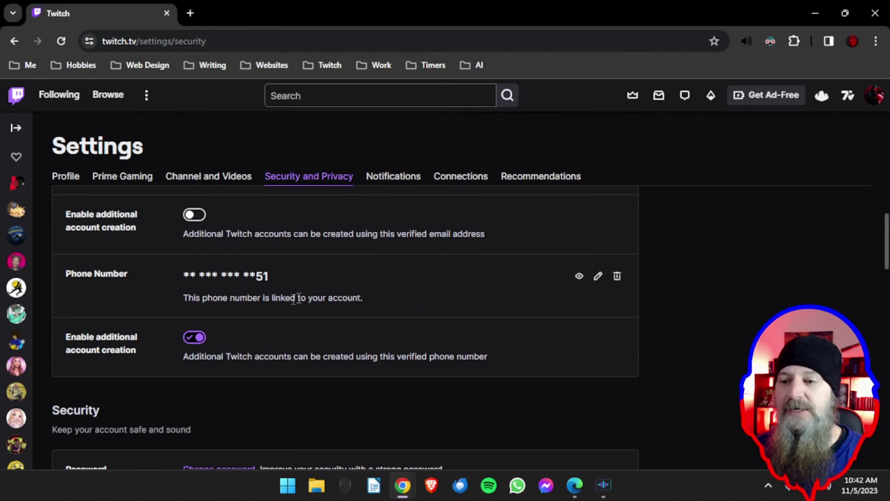
click(194, 337)
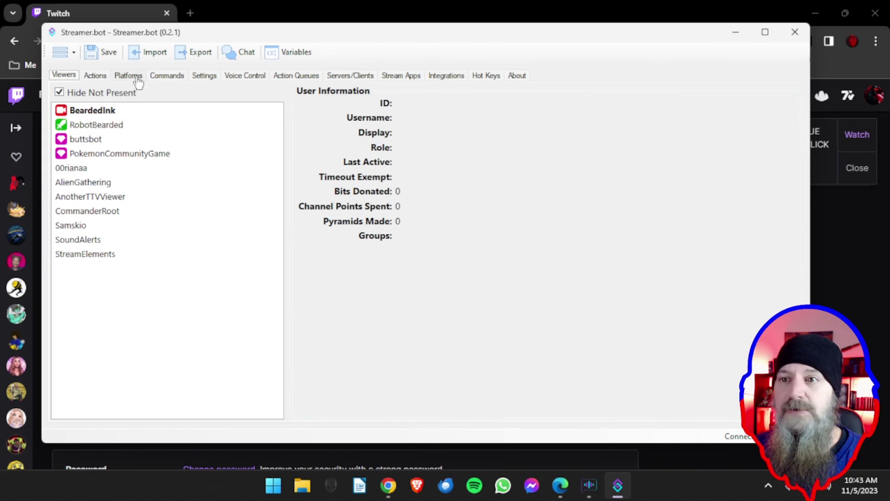
Under Platforms > Twitch > Accounts, log the Bot Account out and back in
click(133, 77)
click(305, 109)
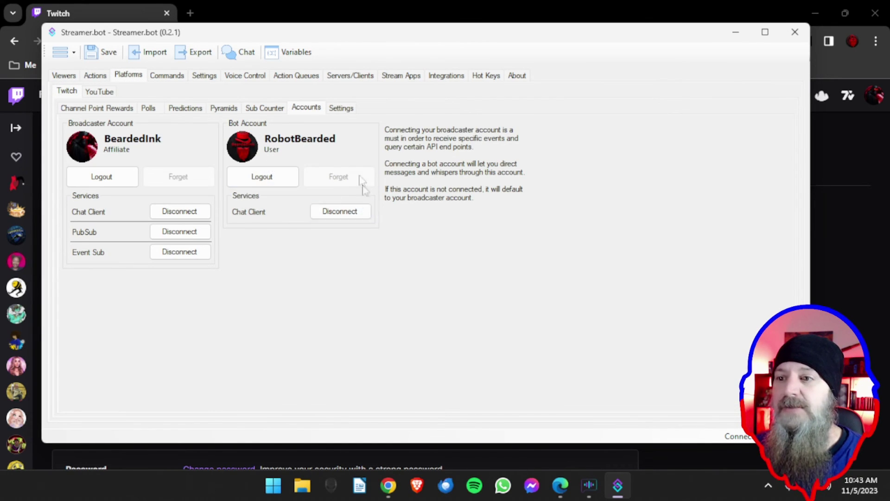
click(266, 182)
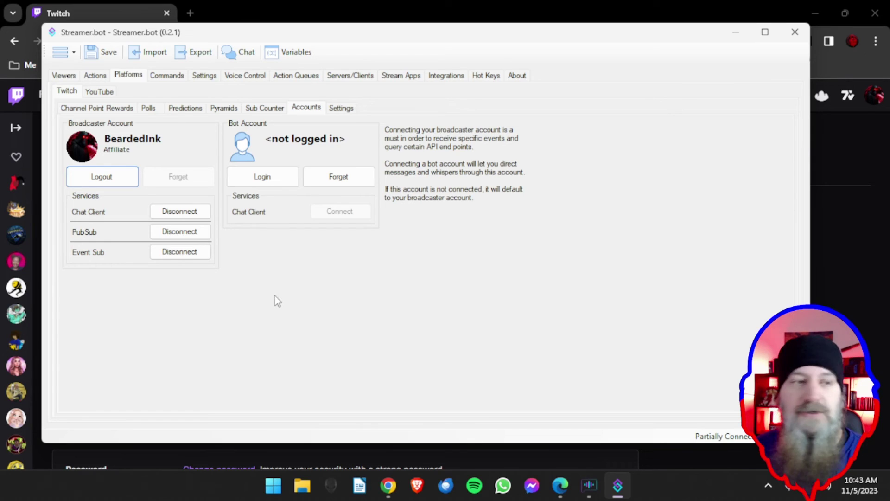
click(272, 183)
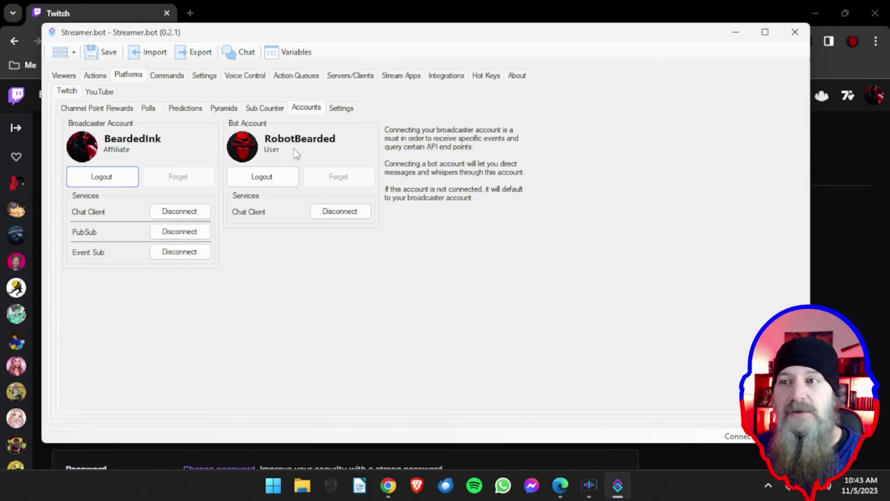
Confirm the cookierando action's Twitch Message sub-action keeps Bot as the Preferred Account
click(104, 75)
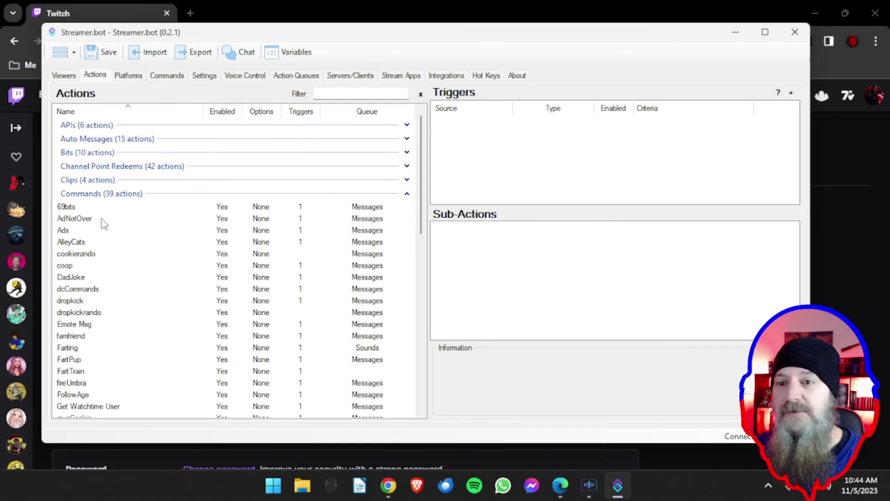
click(93, 255)
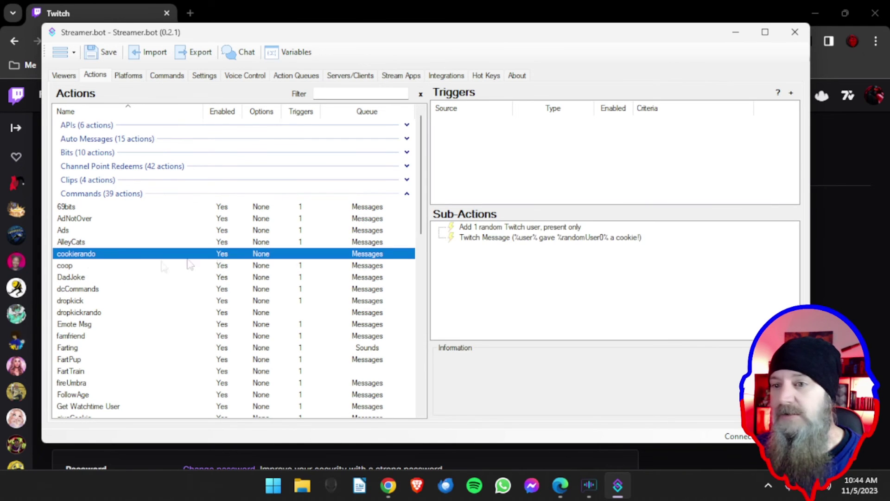
double_click(521, 242)
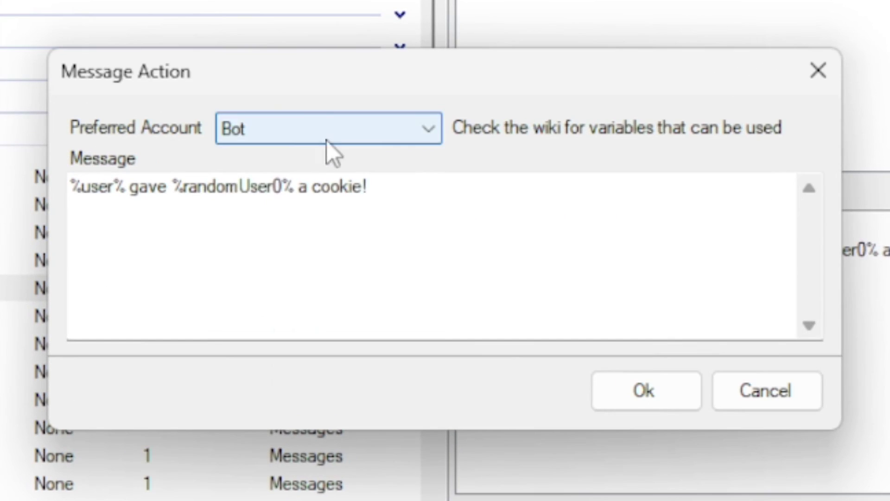
click(356, 166)
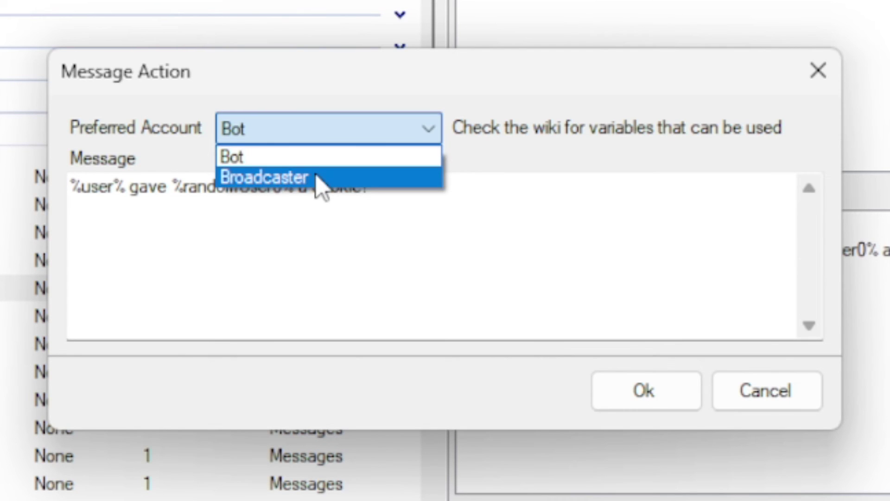
click(315, 157)
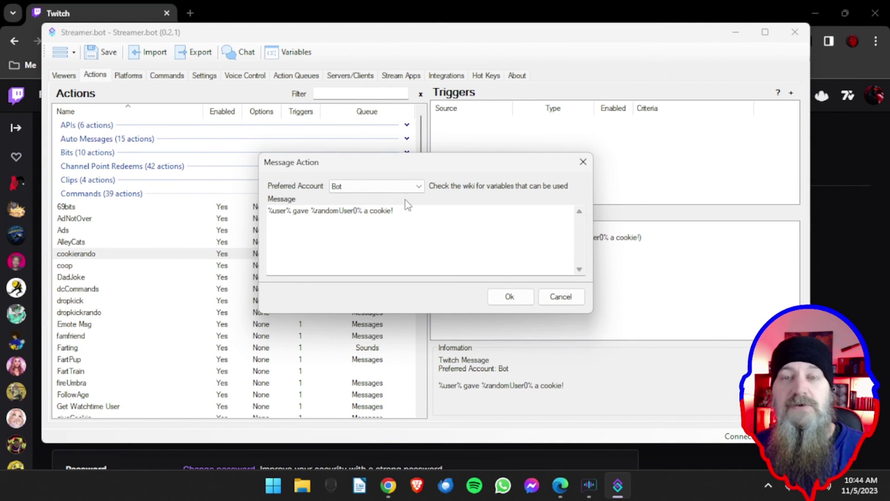
click(499, 293)
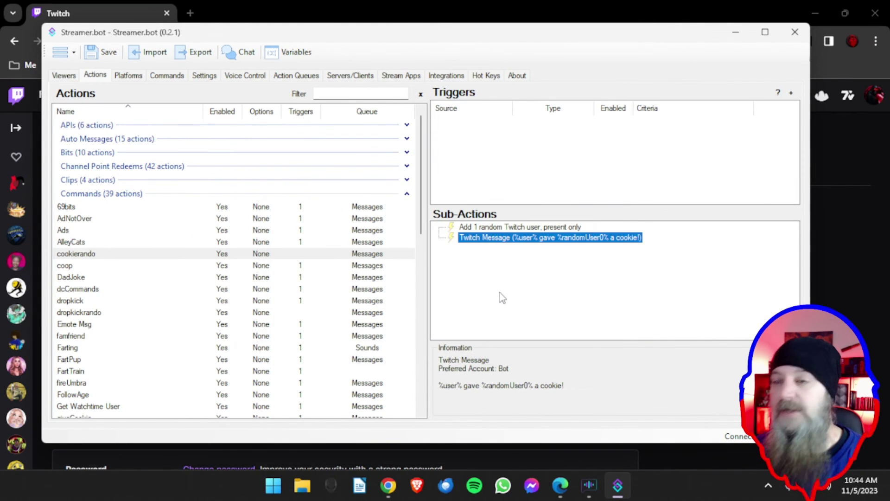